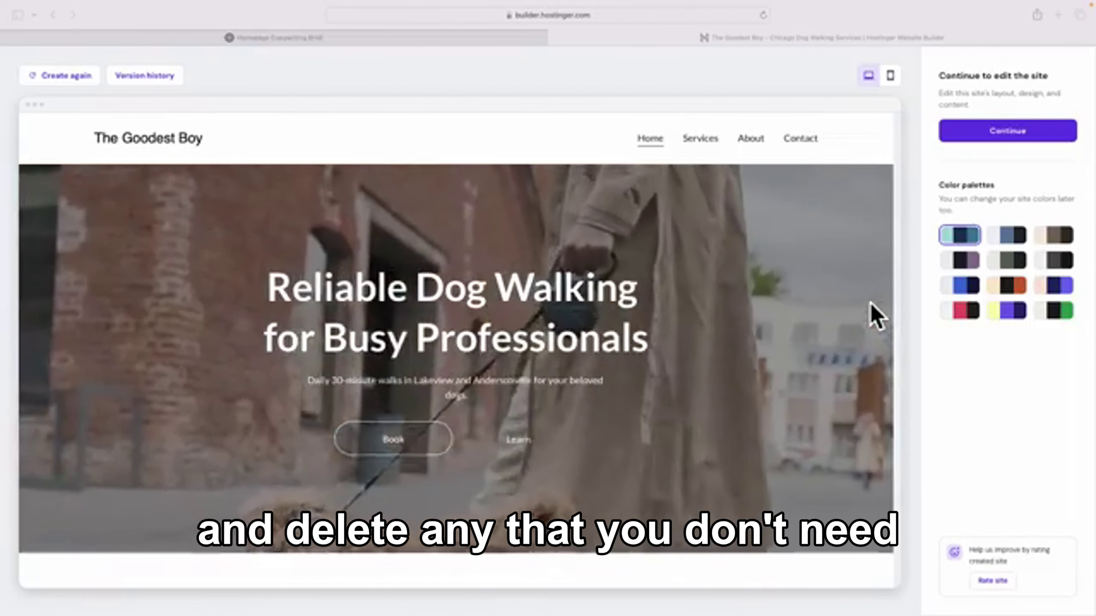
- Review the generated homepage preview down to the footer in the red and black color palette and continue to the site editor
scroll(699, 290, up, 1)
scroll(699, 289, down, 1)
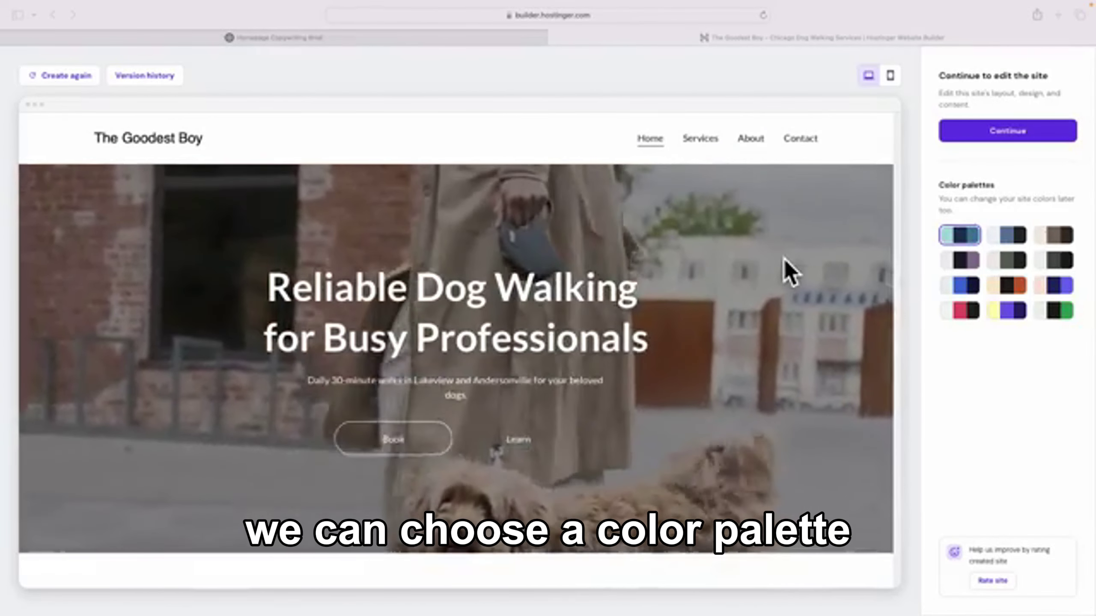
scroll(783, 267, down, 6)
scroll(783, 261, up, 6)
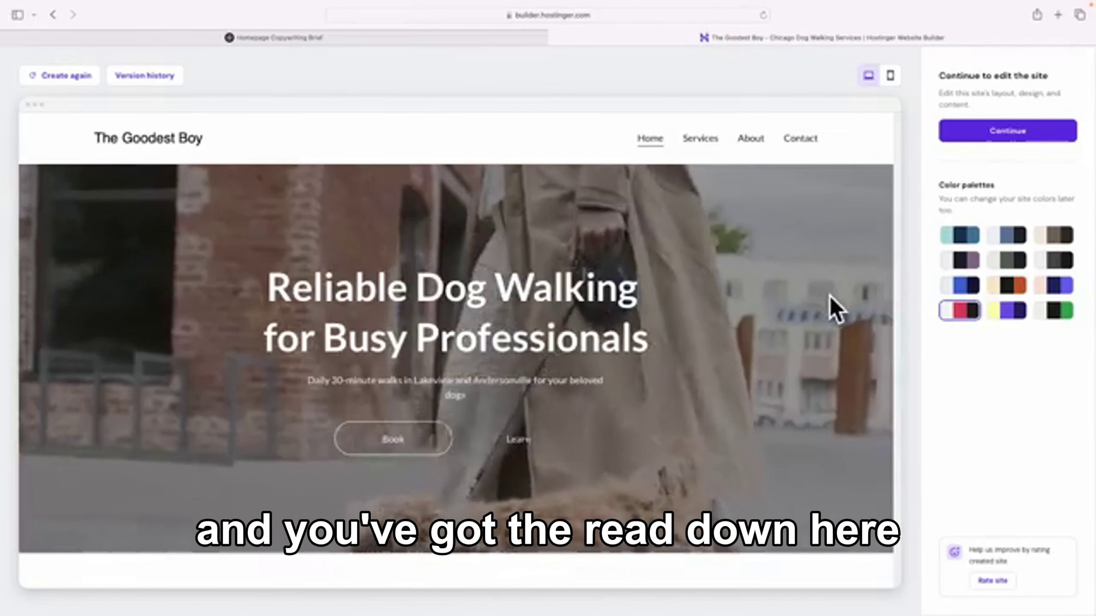
scroll(829, 308, down, 10)
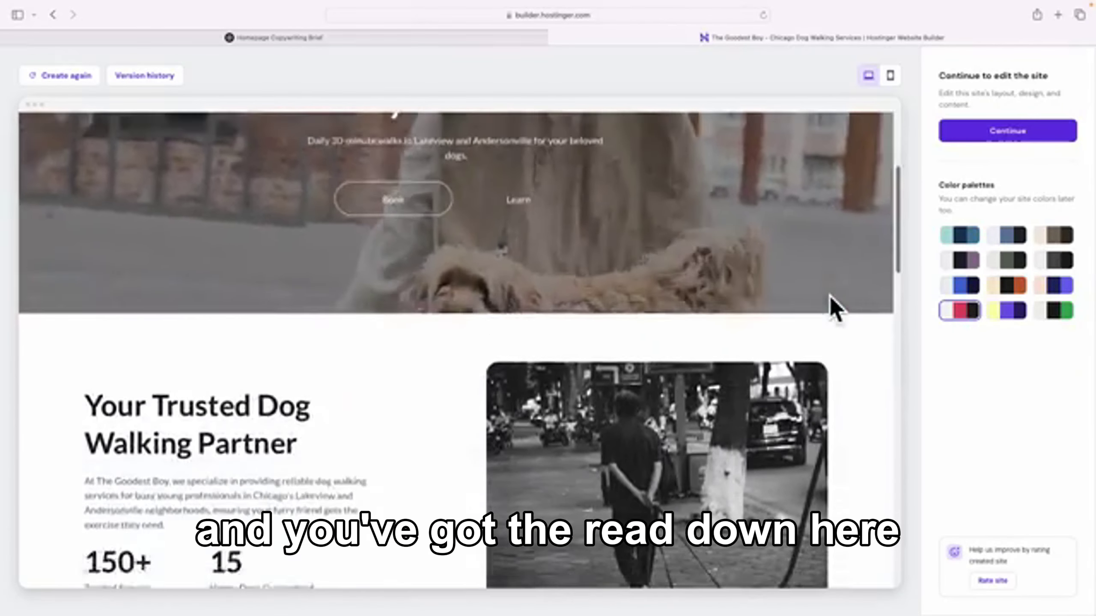
scroll(832, 302, down, 12)
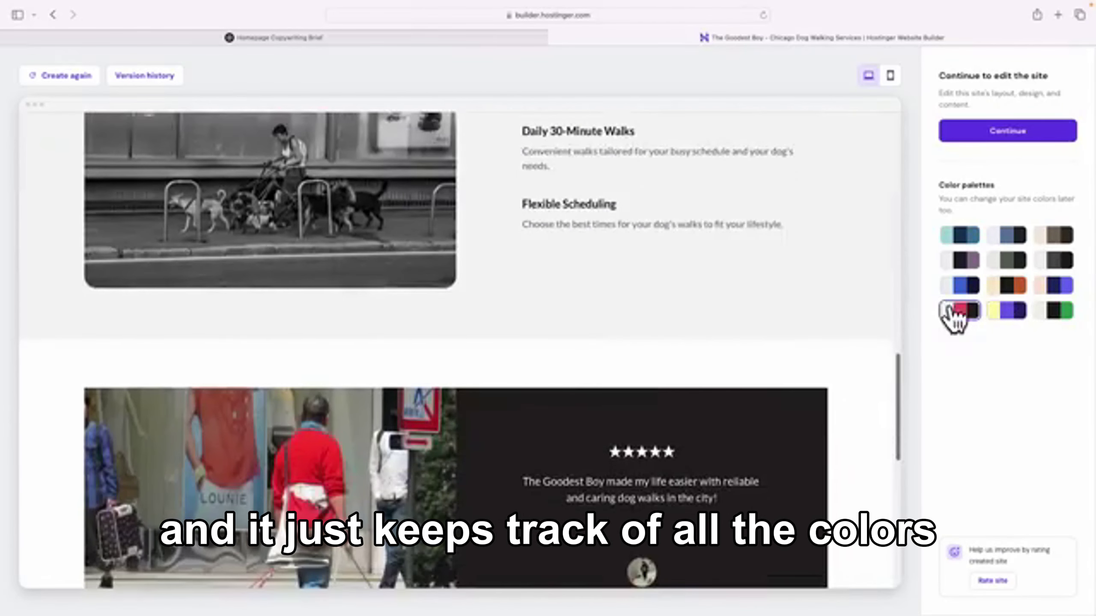
scroll(741, 306, down, 15)
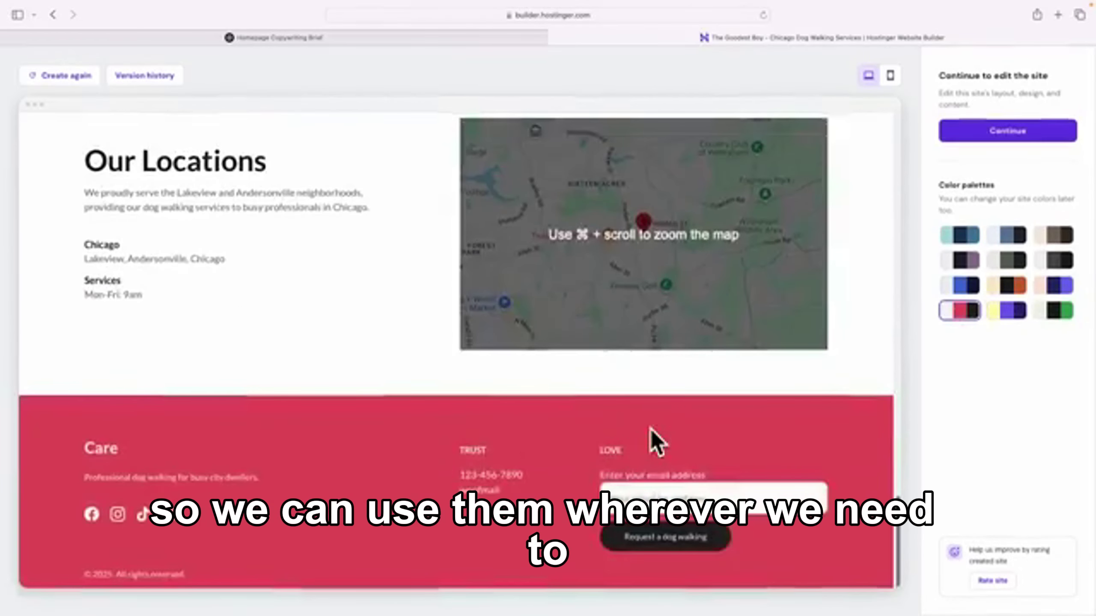
scroll(653, 433, up, 20)
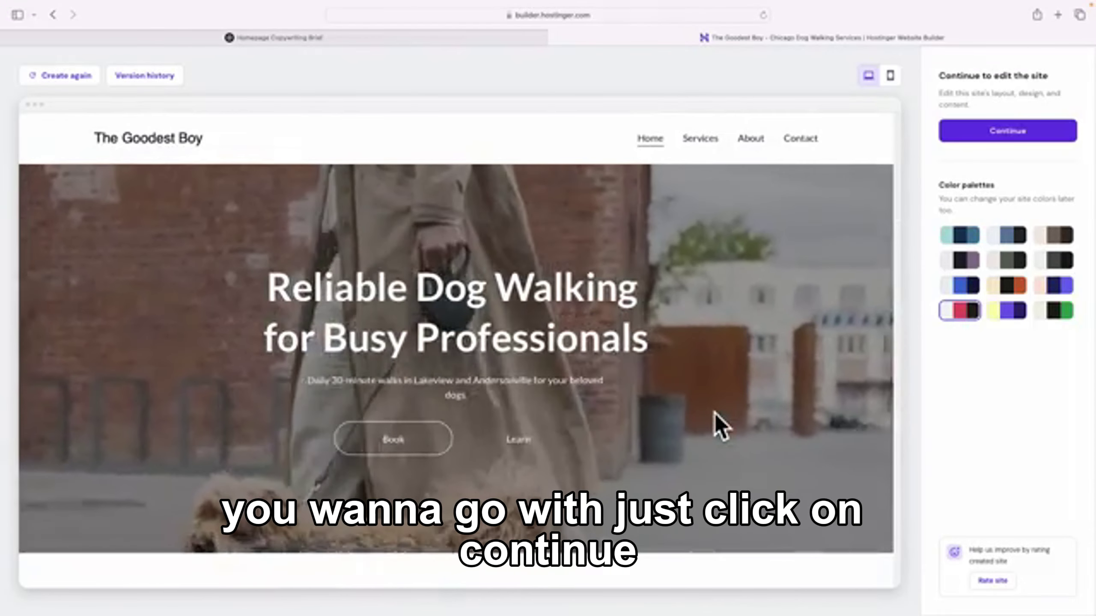
click(1007, 130)
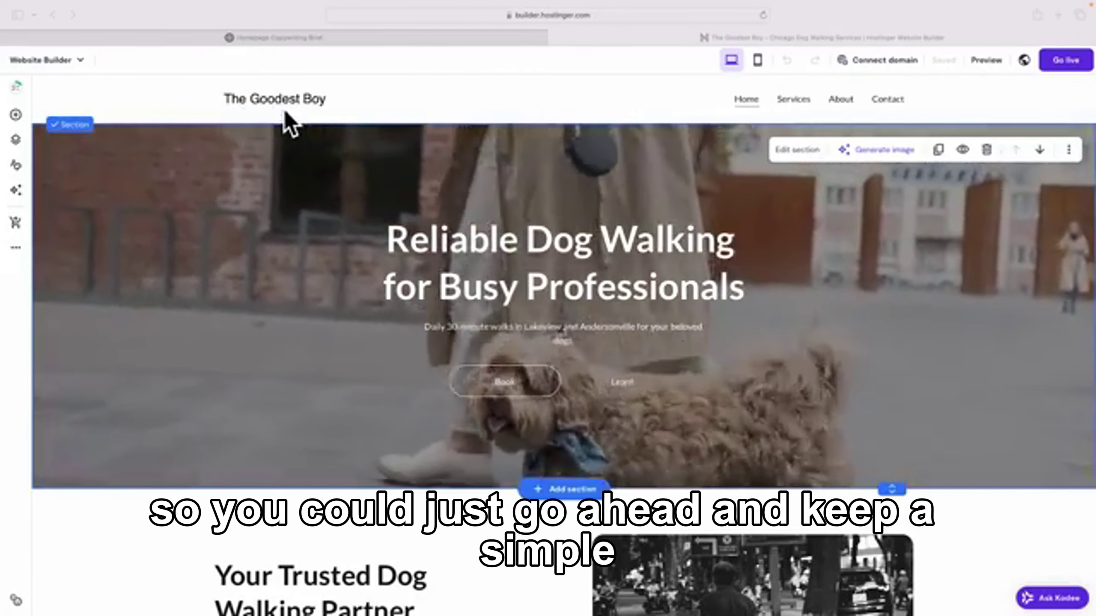
- Switch the header logo from image to text and browse the fonts available for it
click(276, 101)
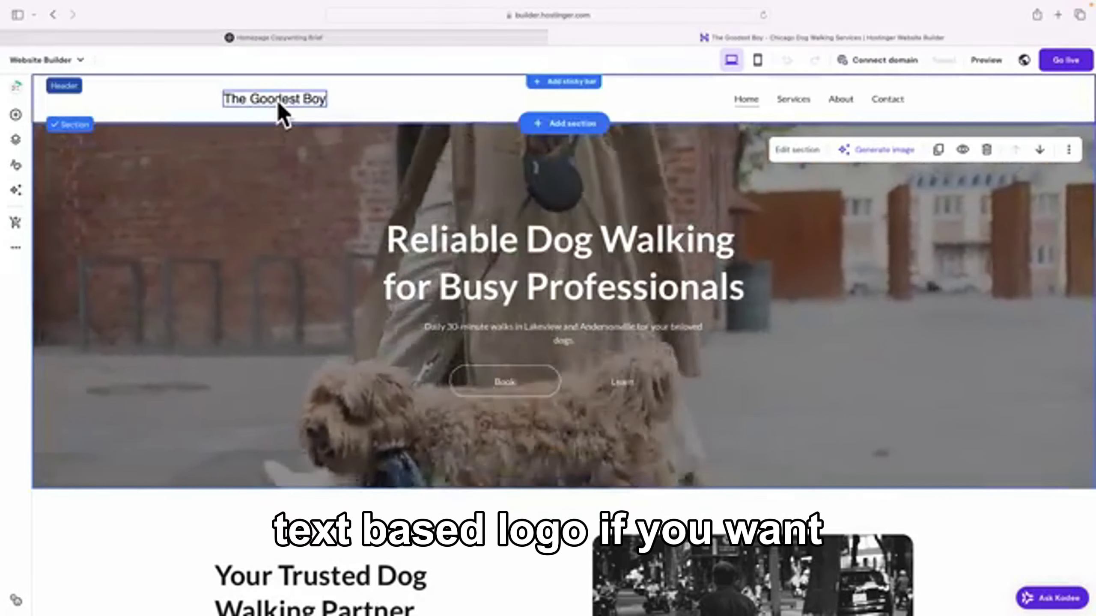
click(278, 102)
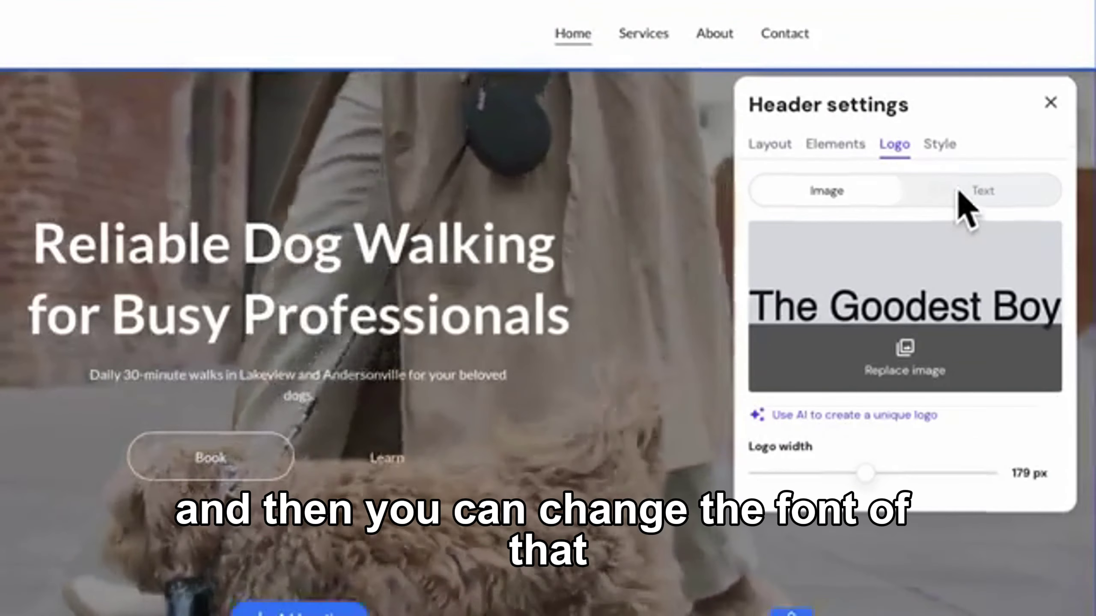
click(978, 190)
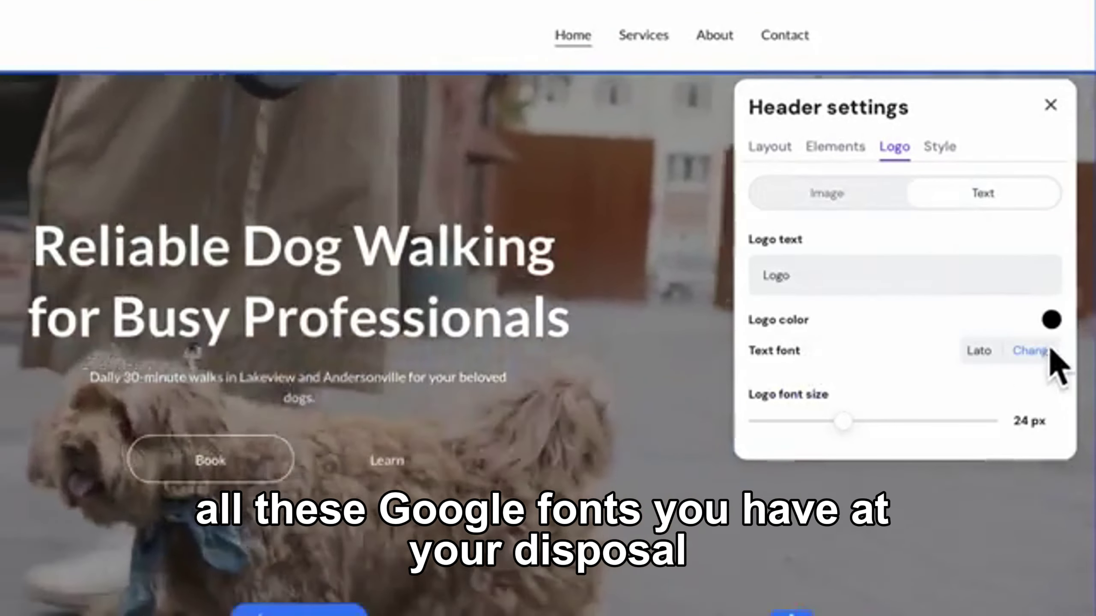
click(1046, 359)
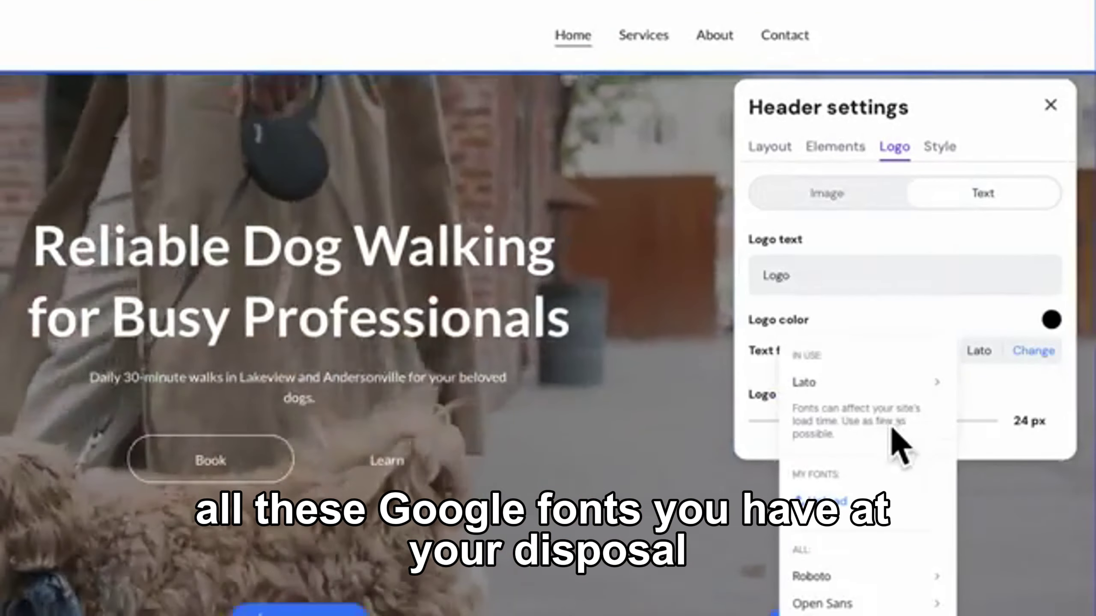
scroll(848, 600, down, 10)
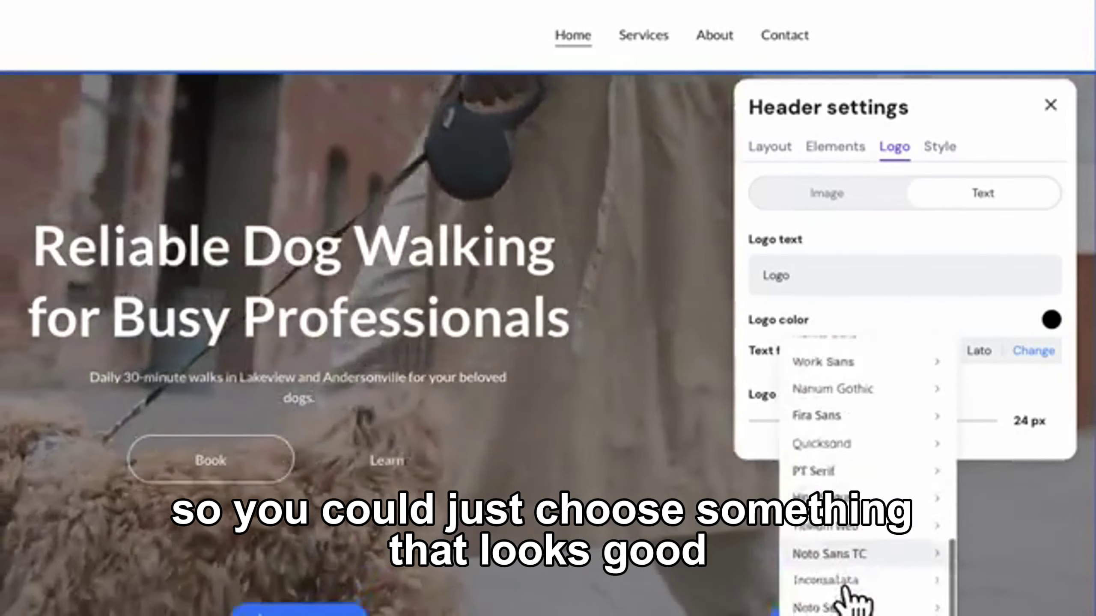
scroll(853, 600, down, 8)
scroll(857, 598, up, 20)
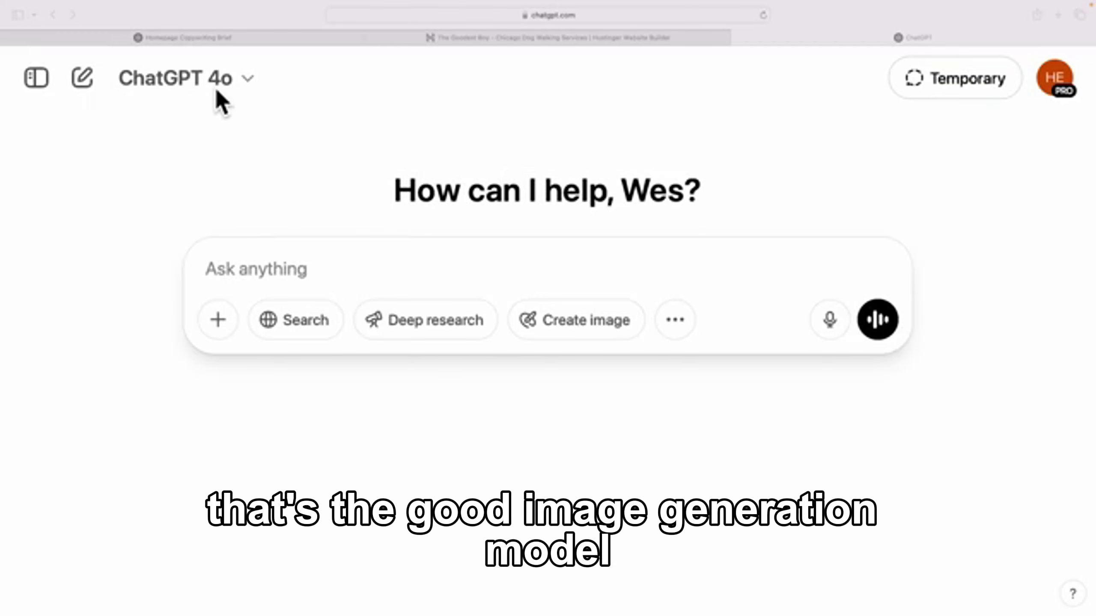
- Ask ChatGPT for a horizontal, transparent PNG logo for the dog walking business The Goodest Boy that looks good on white for website use
click(344, 272)
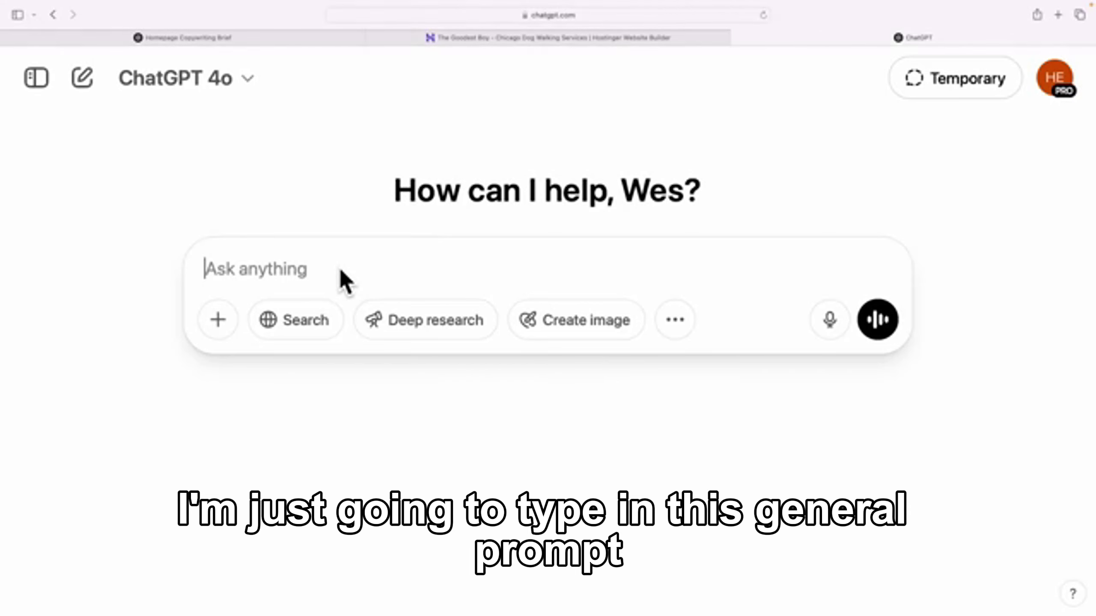
text(make a logo for my dog walking business called The Goodest Boy. Make it a transparent png file, and it has to look good on white. make horizontal for website use)
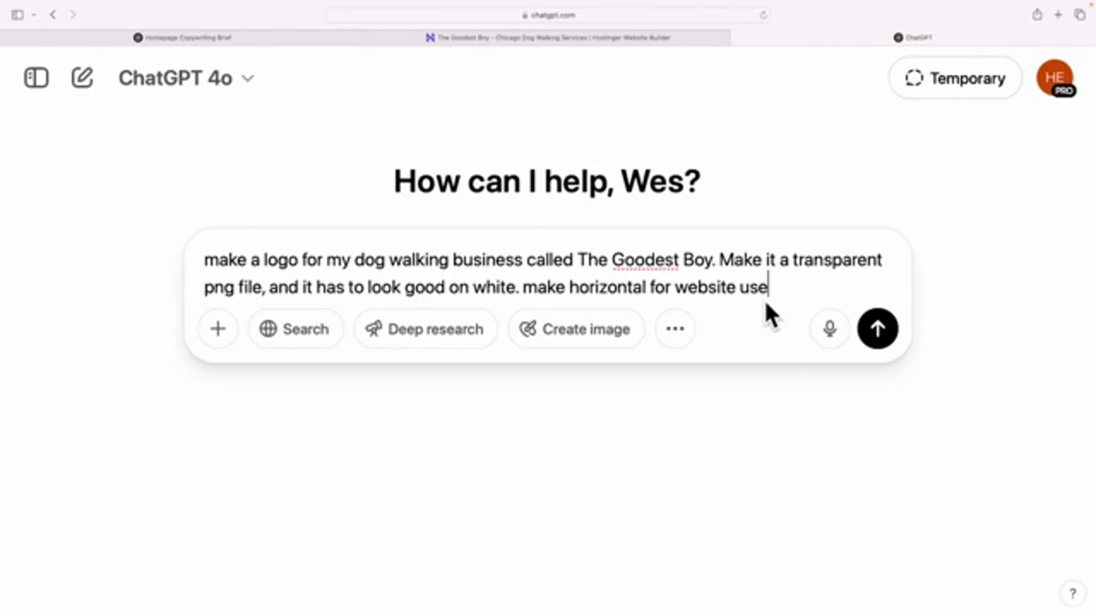
click(545, 37)
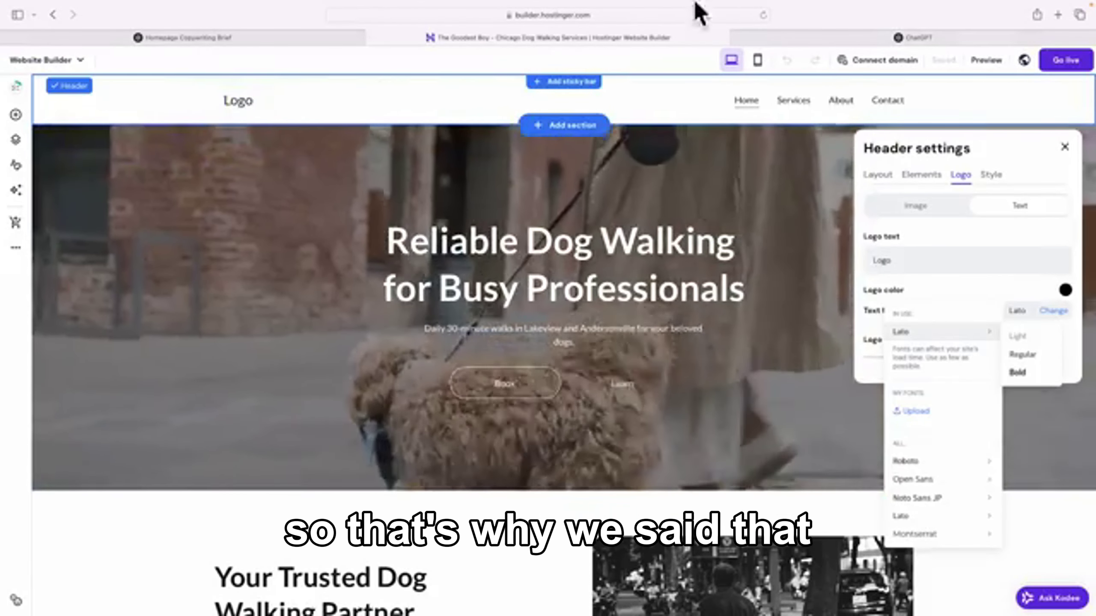
click(868, 42)
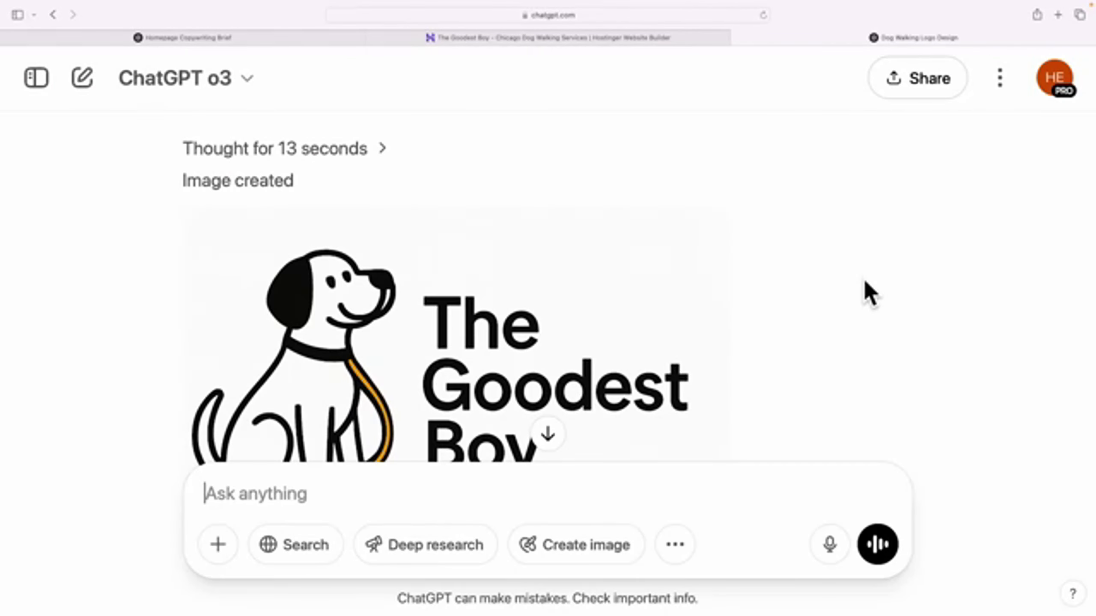
- Review the generated The Goodest Boy dog logo and download the image
scroll(869, 293, down, 2)
scroll(870, 293, down, 3)
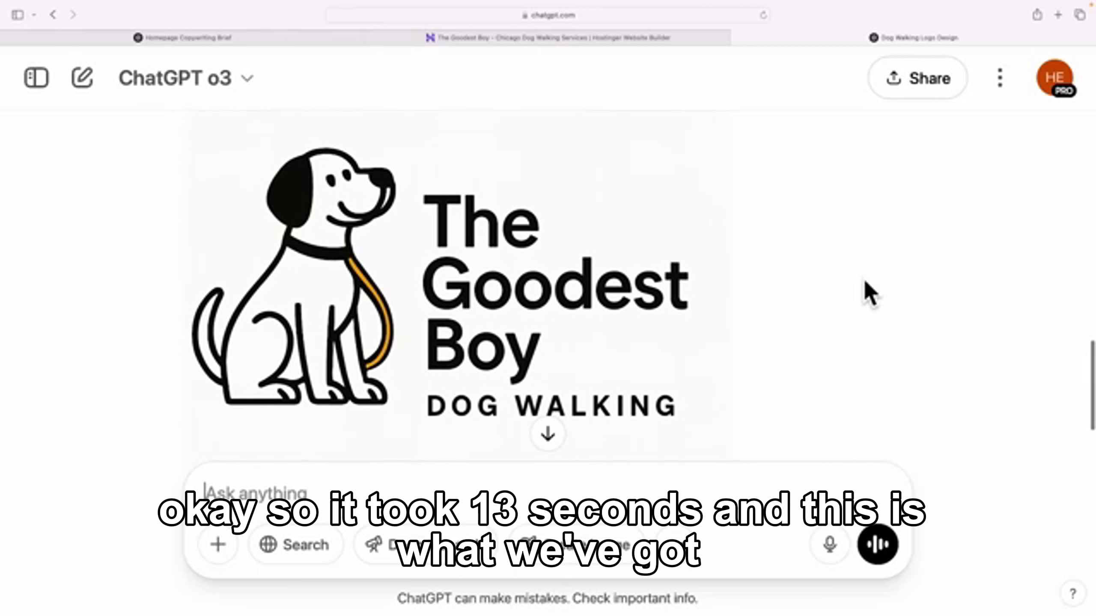
scroll(870, 293, down, 1)
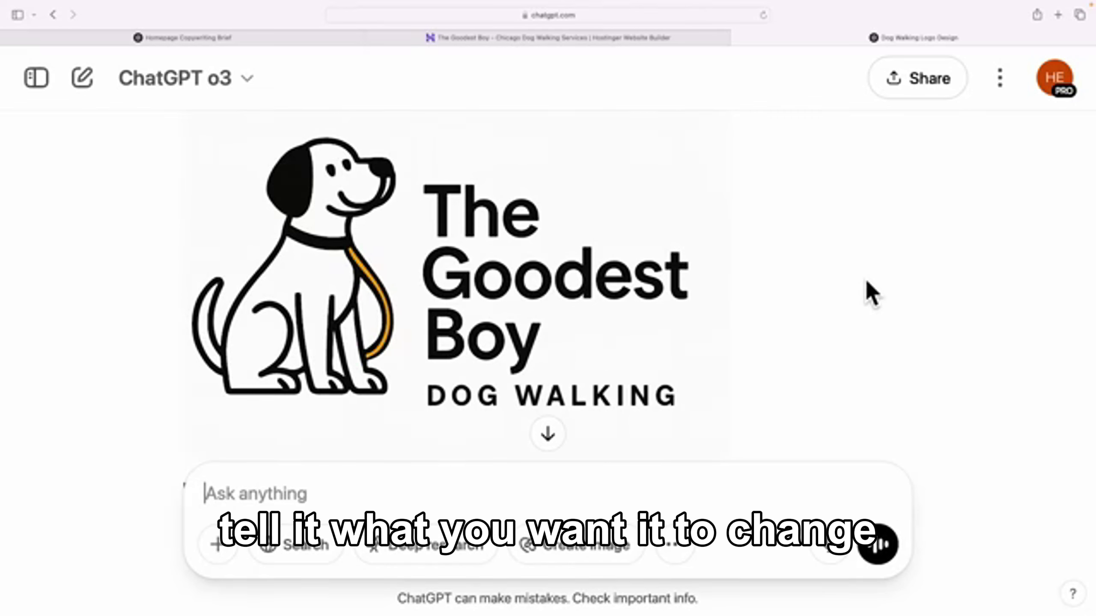
mouse_move(587, 289)
click(710, 115)
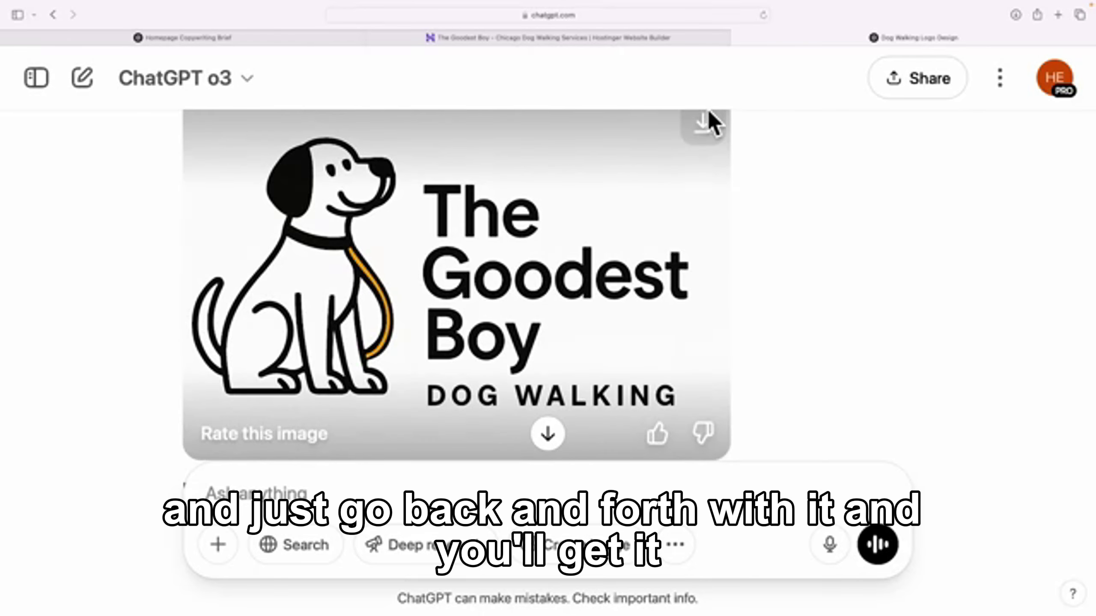
click(704, 129)
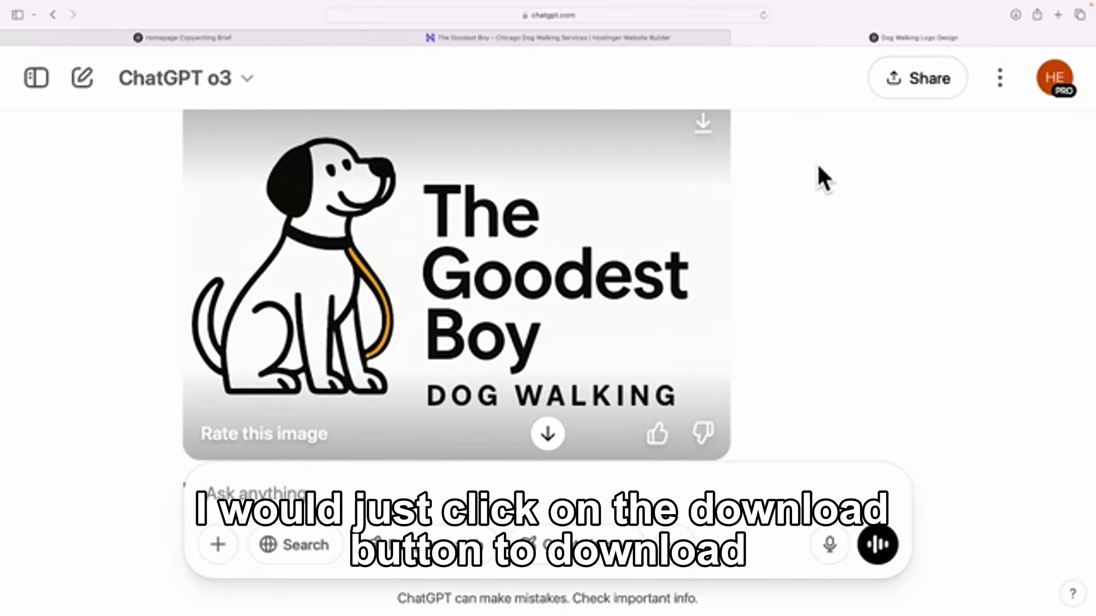
- Switch to the Hostinger Website Builder and set the header logo type back to image
key(ctrl+shift+Tab)
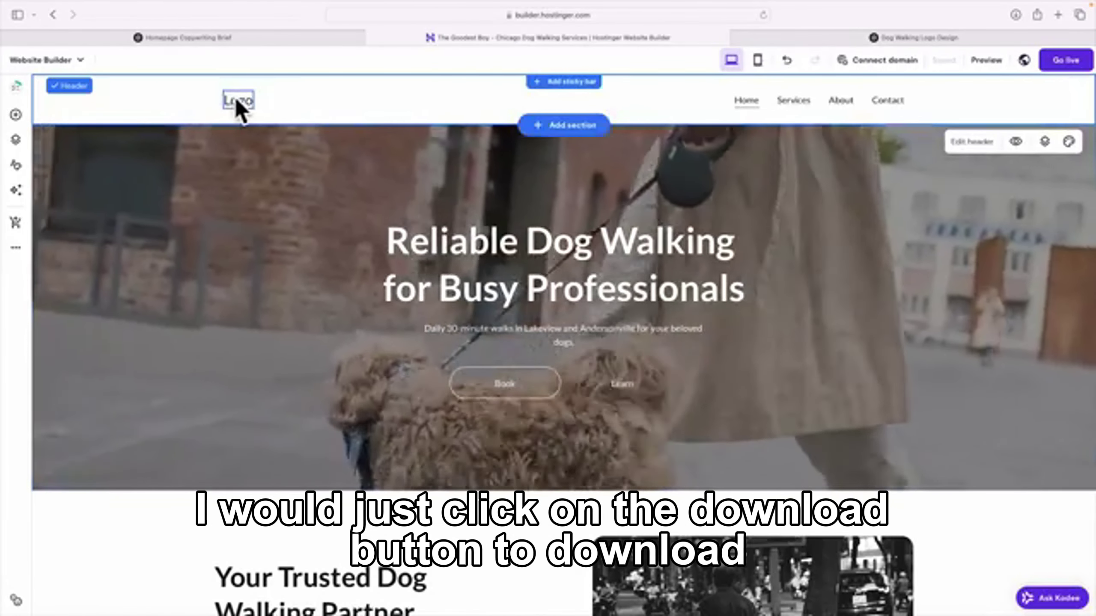
click(237, 102)
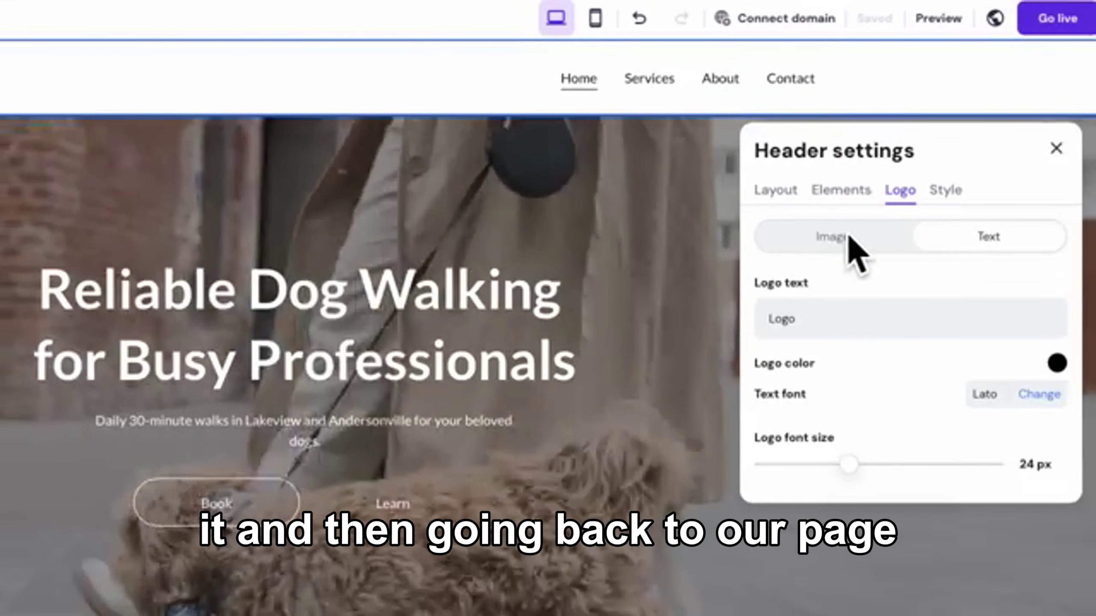
click(871, 223)
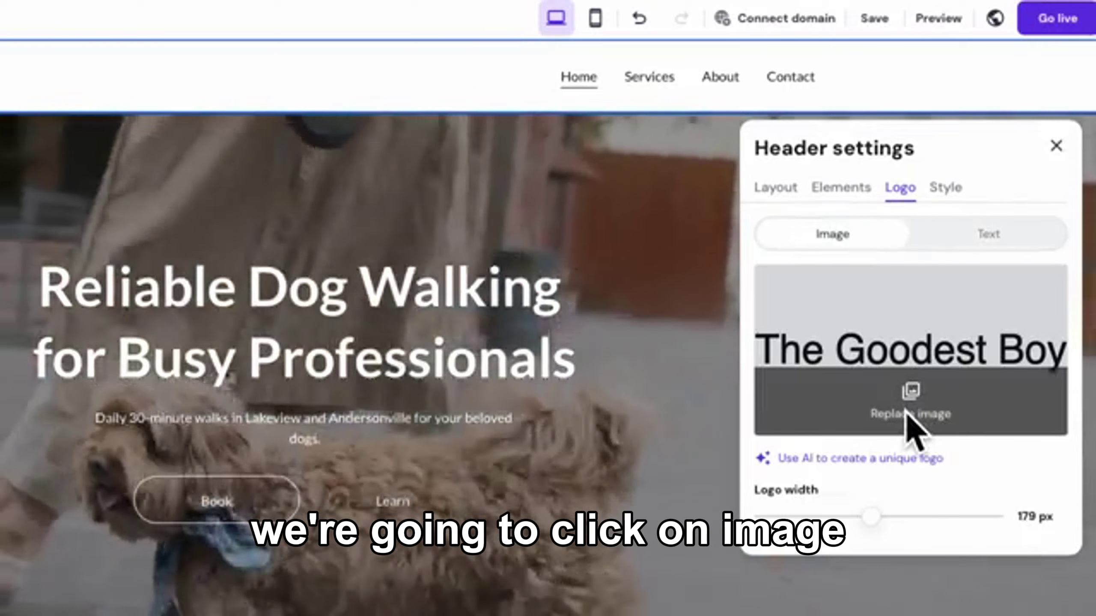
- Replace the header logo with the ChatGPT logo JPG uploaded from the dog walker site folder, and reduce the logo width
click(906, 414)
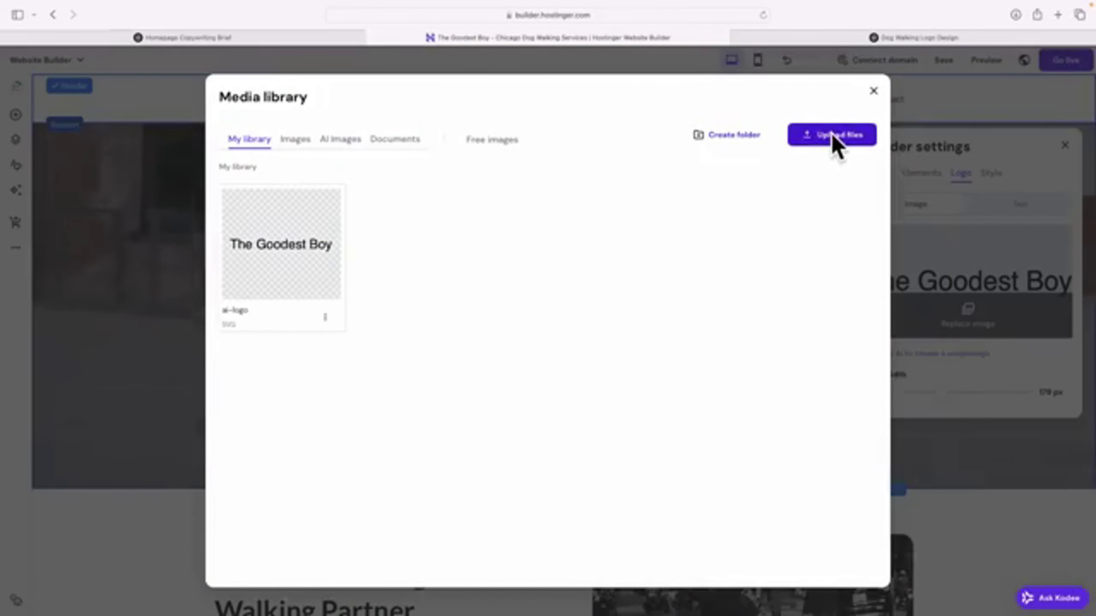
click(832, 138)
click(470, 339)
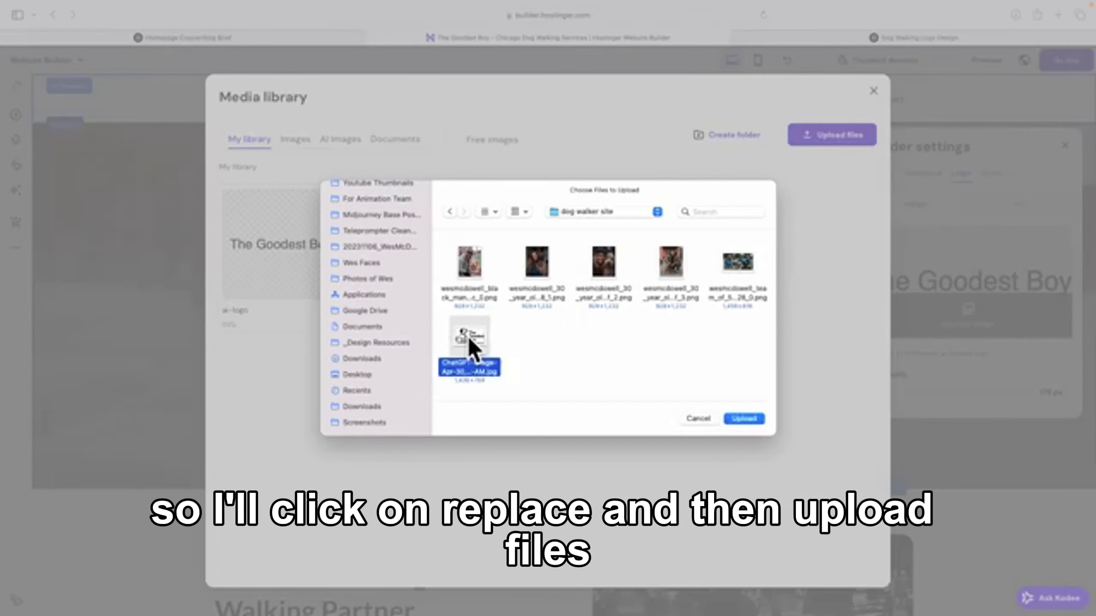
click(744, 418)
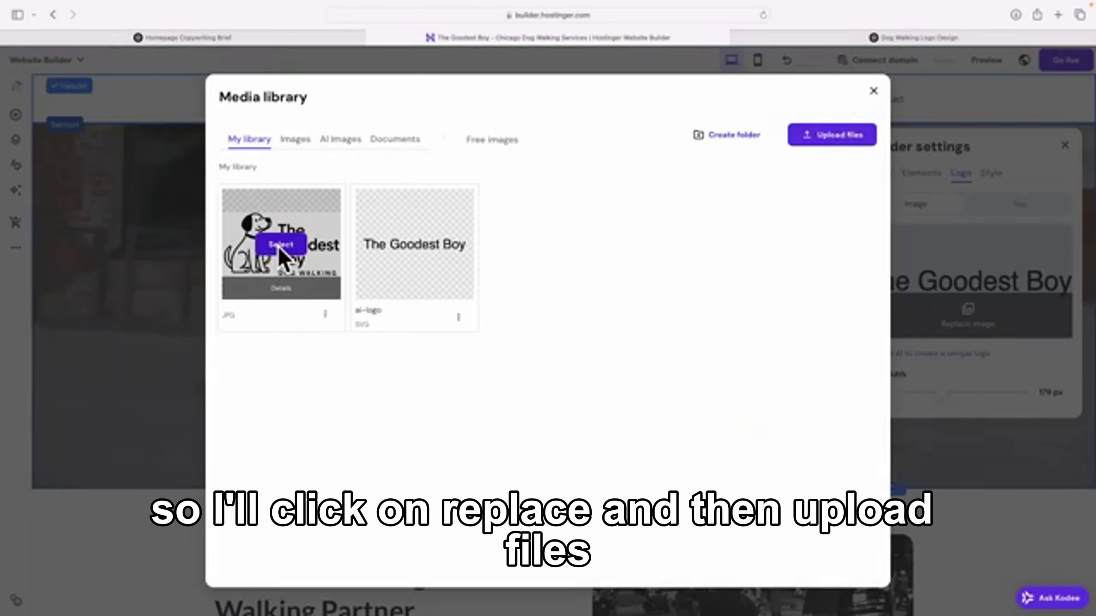
click(279, 246)
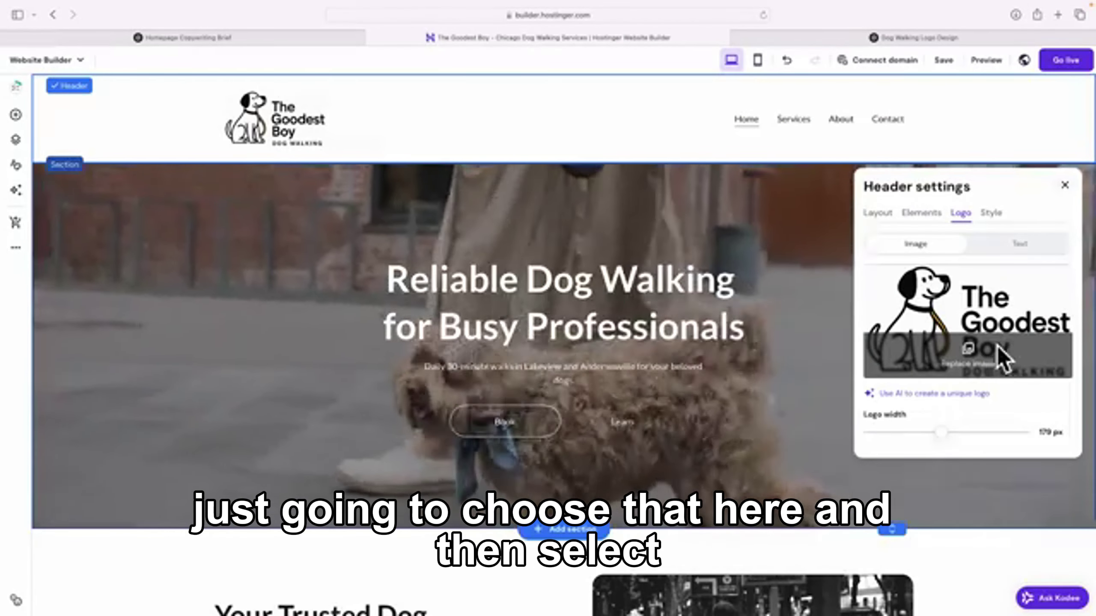
drag(942, 432, 912, 433)
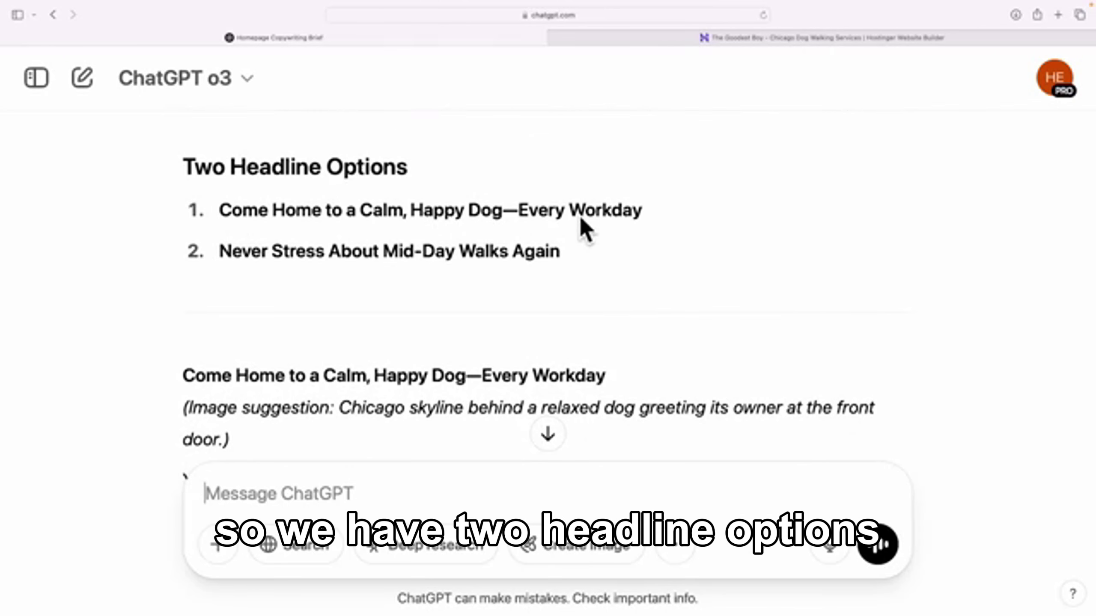
- Replace the hero heading with the ChatGPT headline "Come Home to a Calm, Happy Dog—Every Workday"
scroll(638, 238, down, 5)
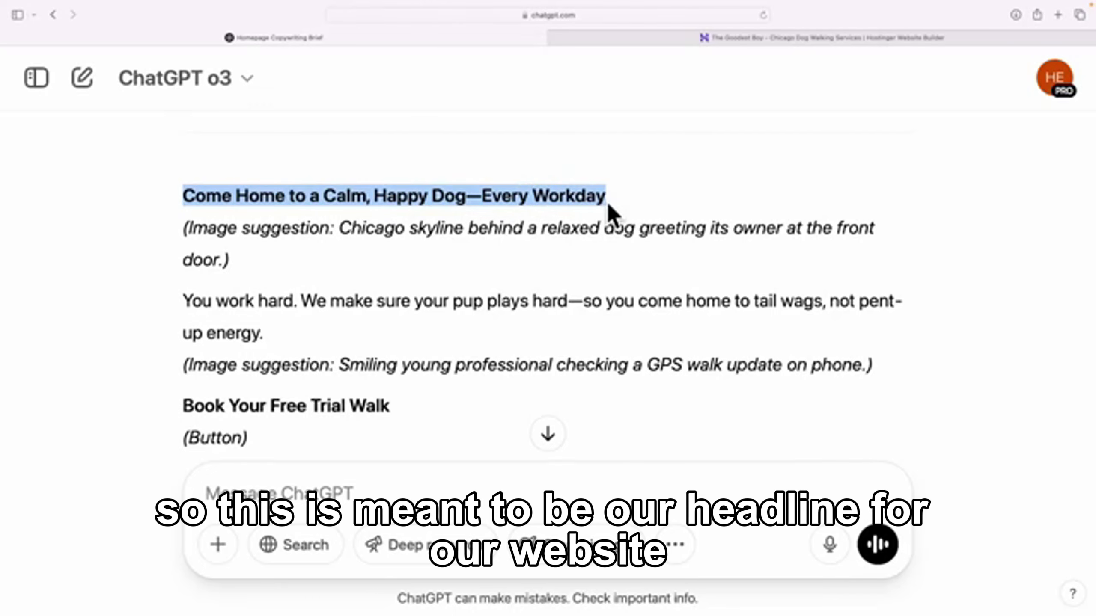
click(639, 39)
click(649, 265)
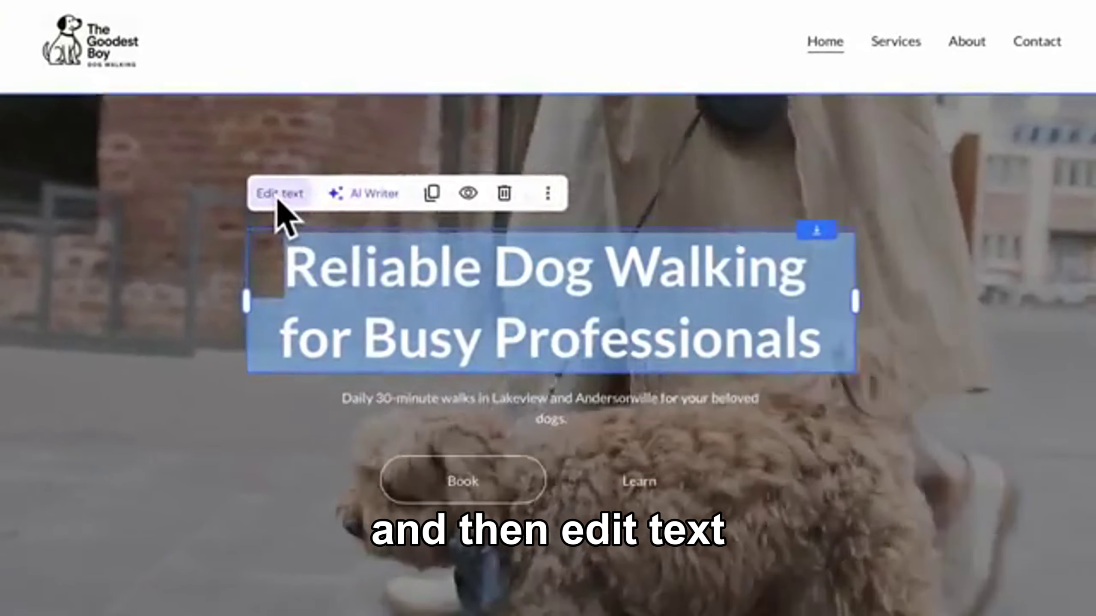
click(382, 210)
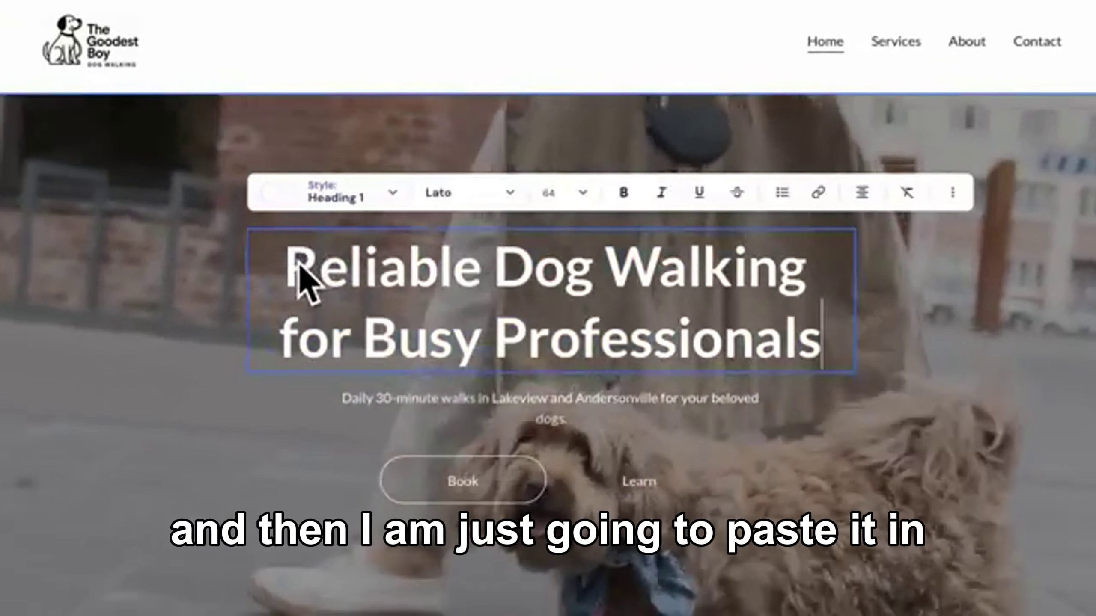
drag(301, 268, 790, 368)
text(Come Home to a Calm, Happy Dog—Every Workday)
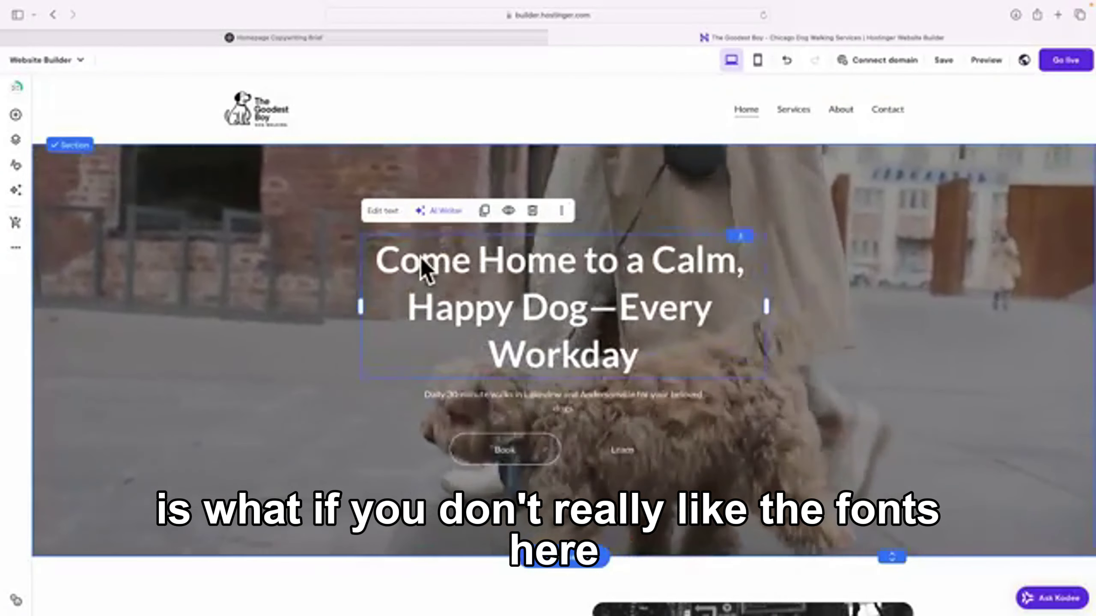
- Apply the DM Serif Display and Poppins font pairing to the whole site, discarding the previously edited text styles
scroll(508, 272, down, 9)
scroll(508, 271, up, 9)
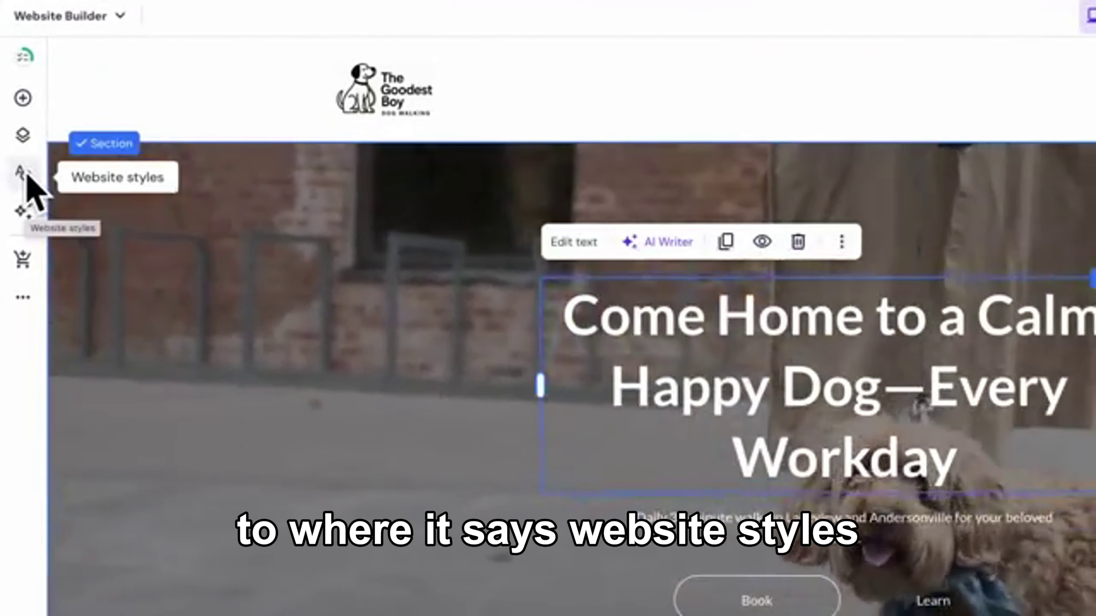
click(24, 174)
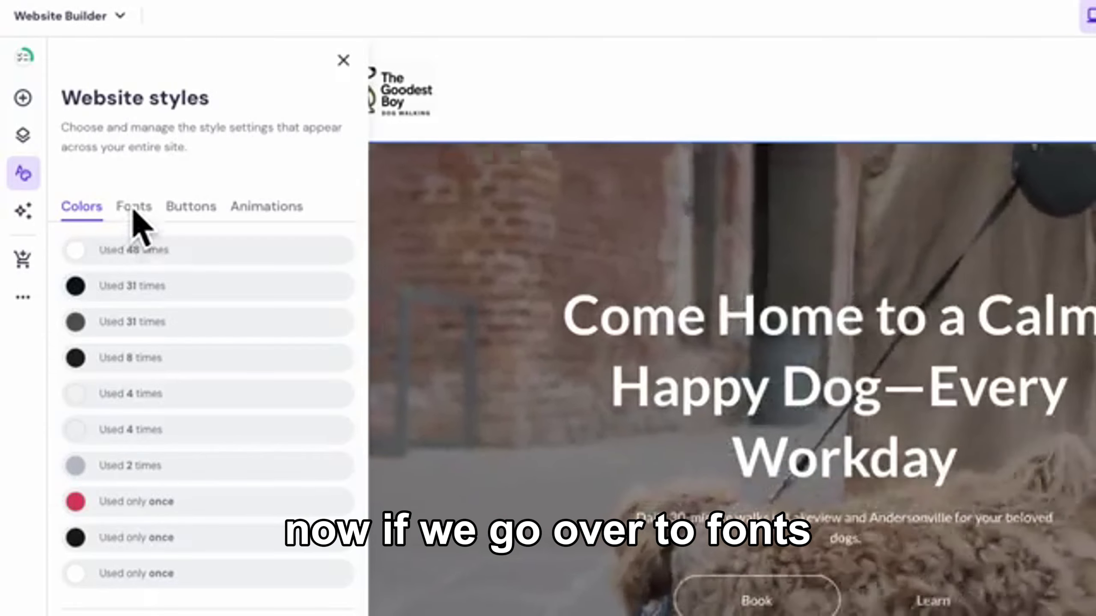
click(135, 207)
scroll(190, 321, down, 2)
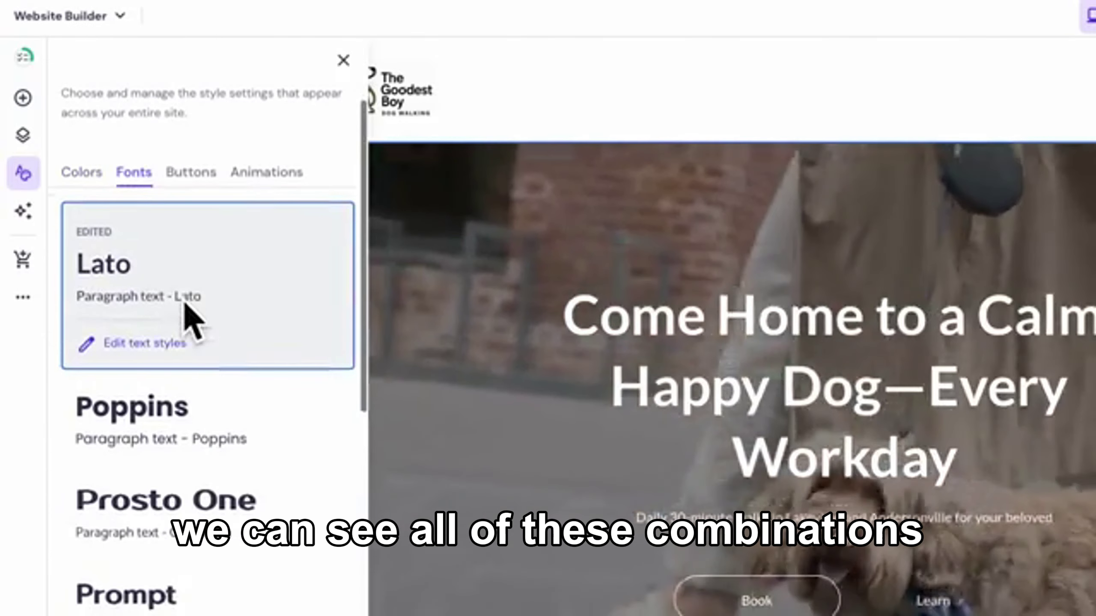
scroll(121, 365, down, 2)
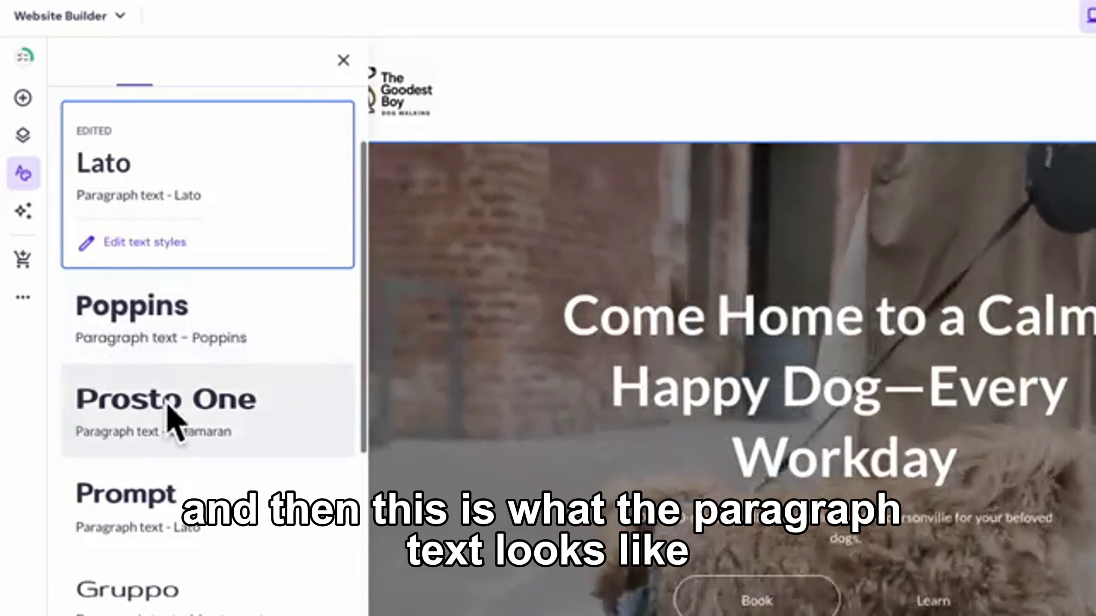
scroll(163, 456, down, 10)
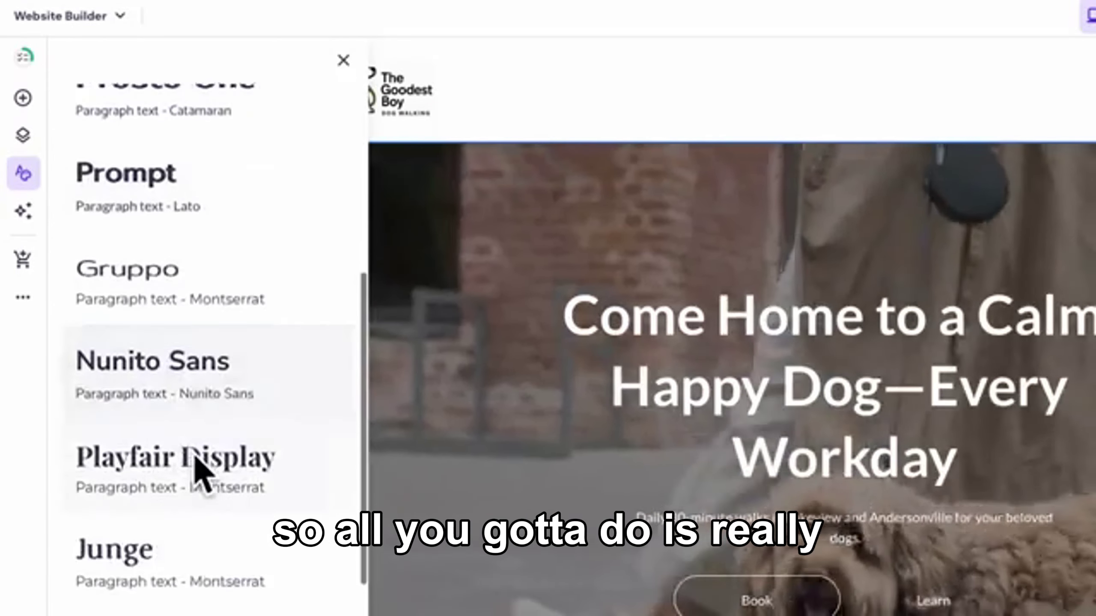
scroll(203, 474, down, 2)
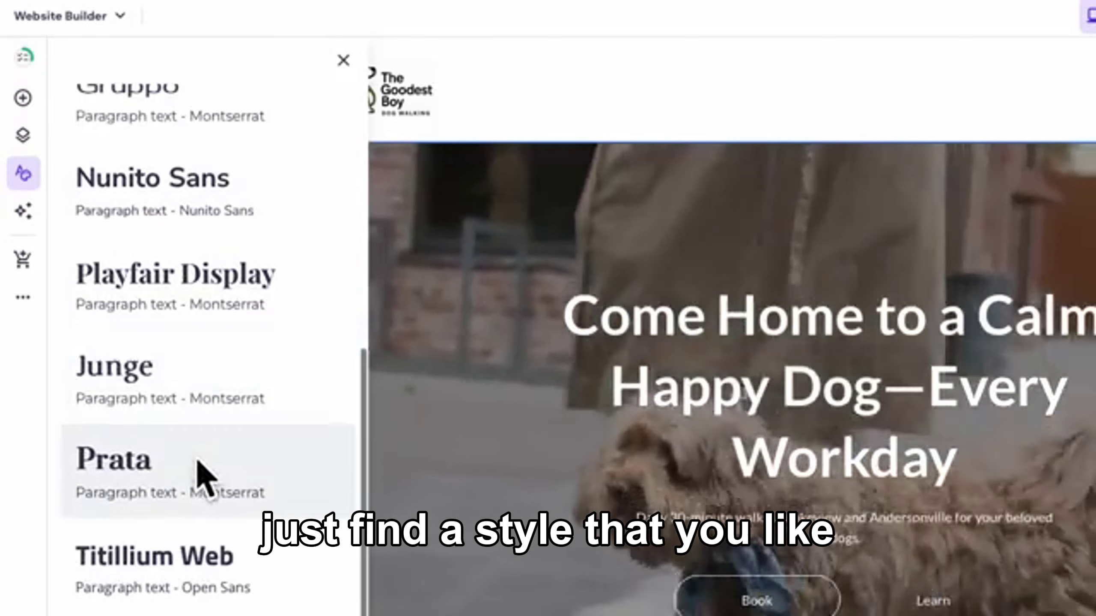
scroll(203, 478, down, 8)
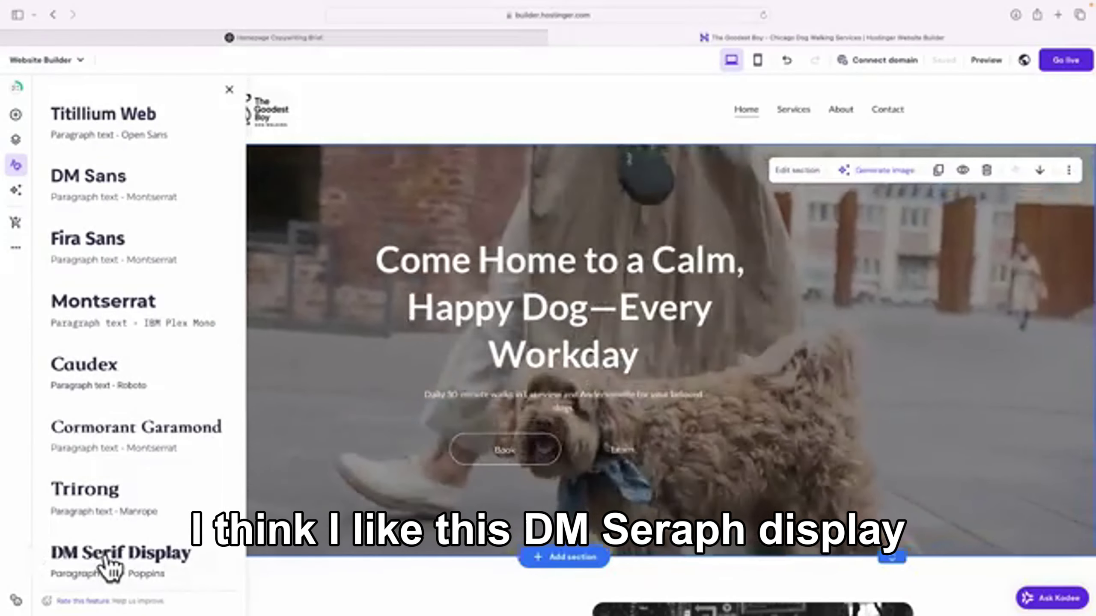
click(110, 557)
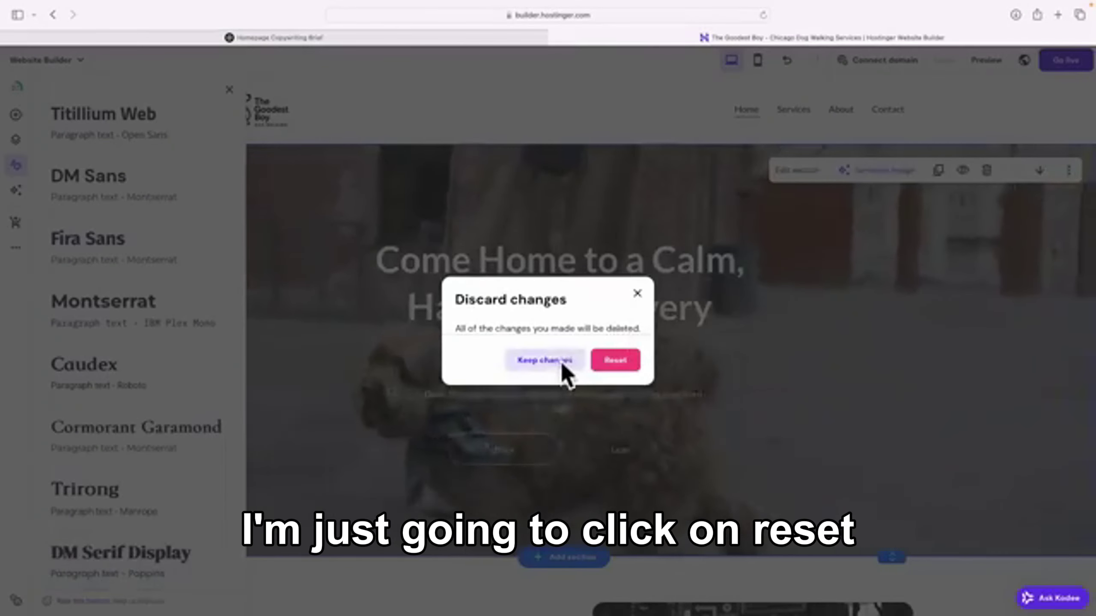
click(617, 360)
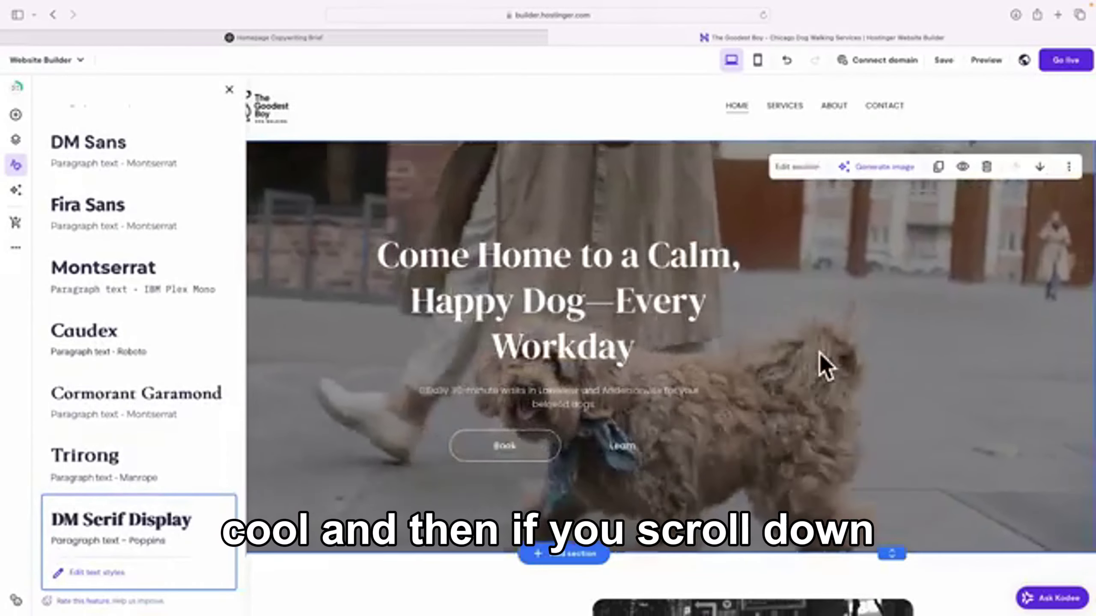
- Close the website styles and check the fonts in the sections down the homepage
scroll(820, 363, down, 5)
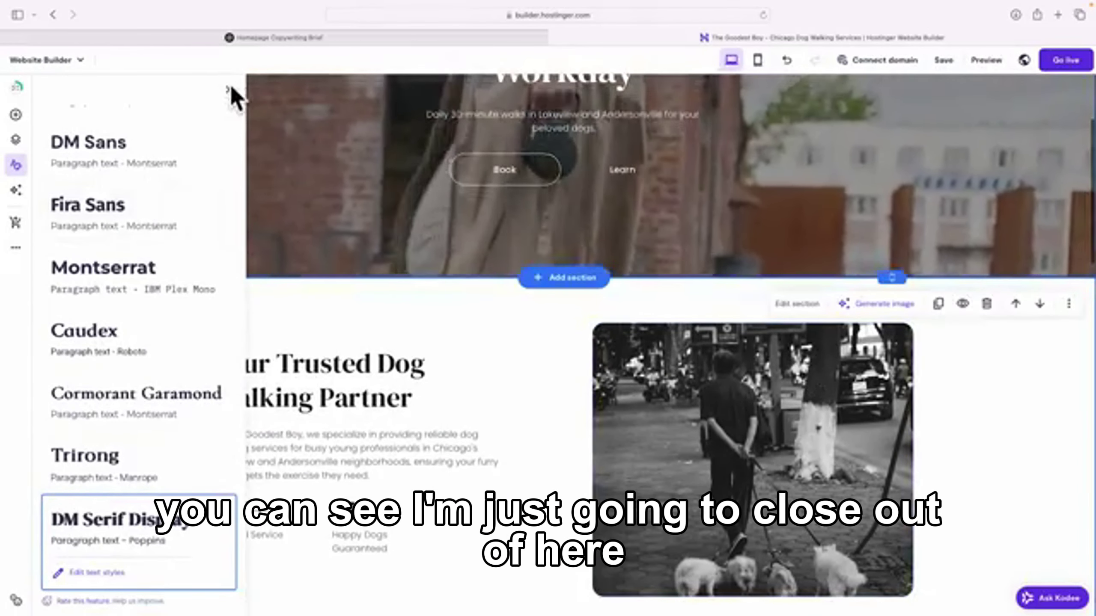
click(229, 90)
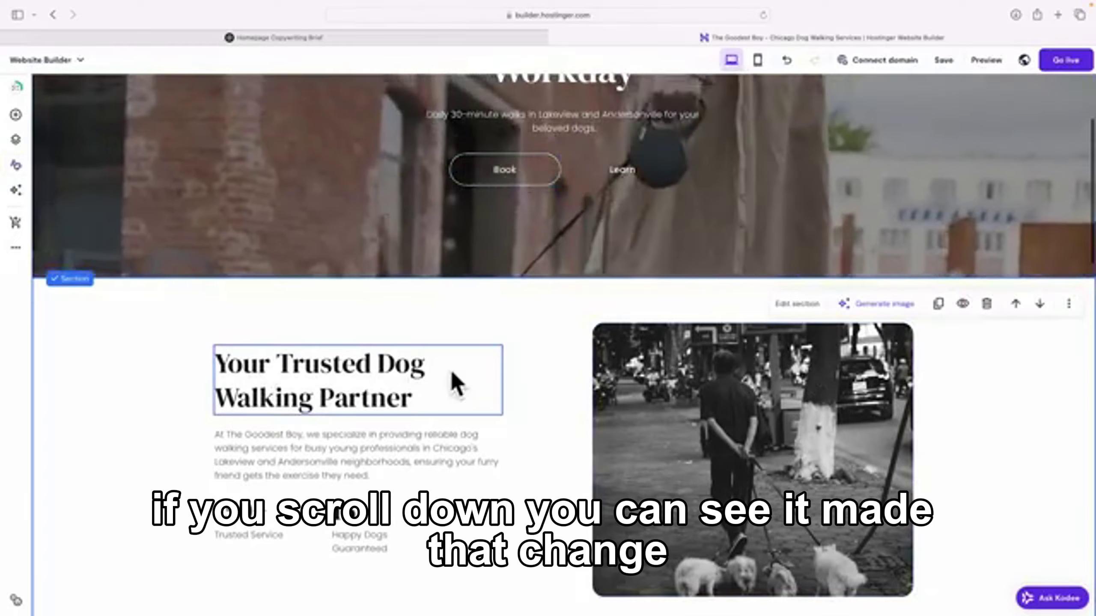
scroll(455, 379, down, 3)
scroll(492, 374, down, 10)
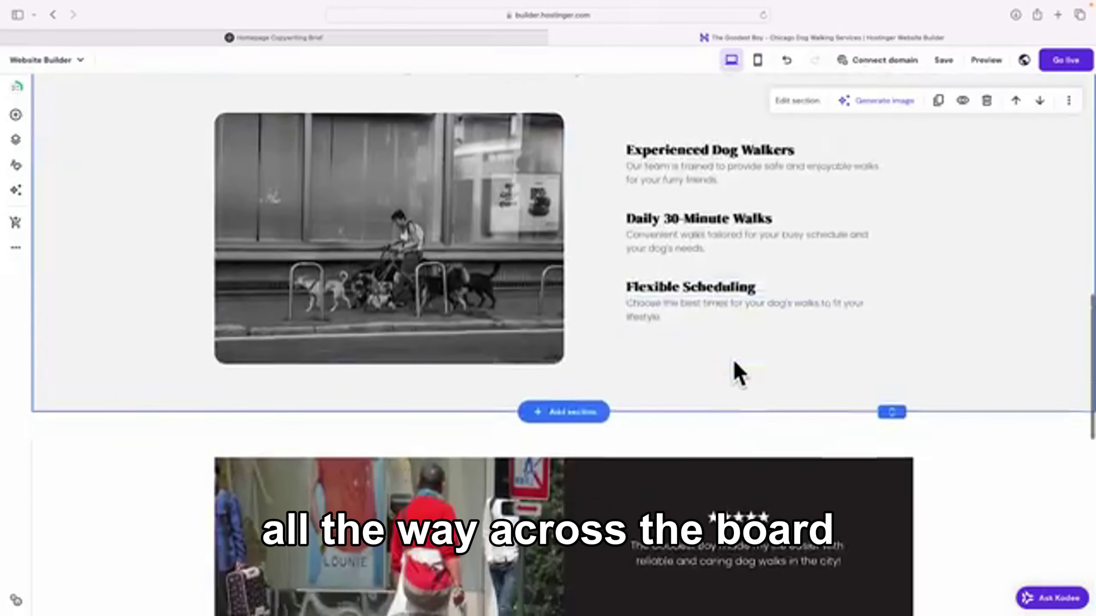
scroll(753, 373, down, 3)
scroll(750, 369, up, 15)
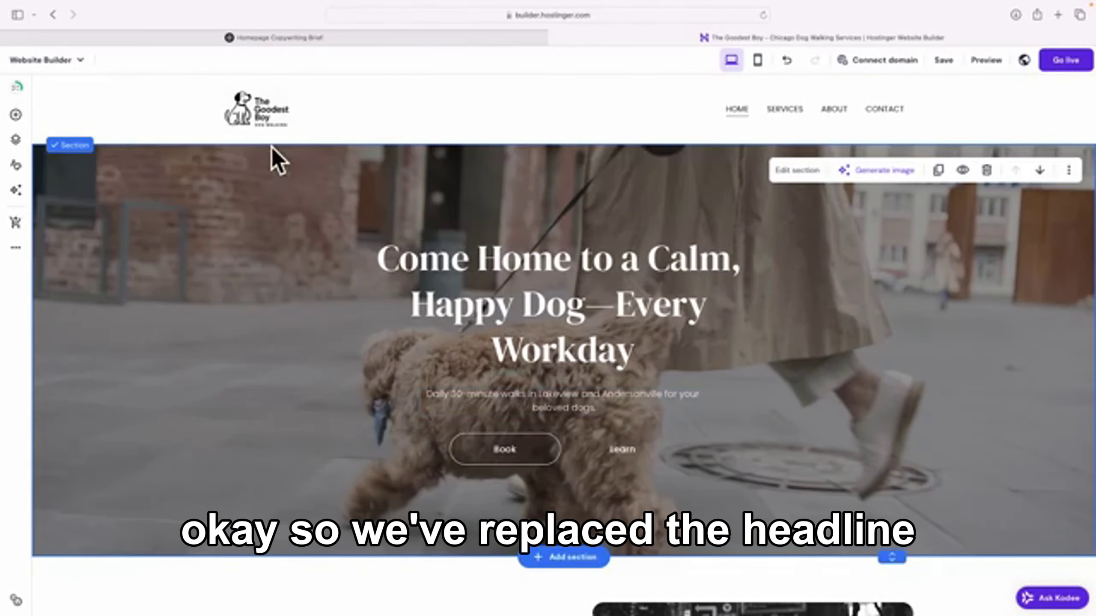
- Replace the paragraph beneath the hero heading with the supporting copy from the ChatGPT Homepage Copywriting Brief
click(281, 39)
click(820, 37)
click(535, 393)
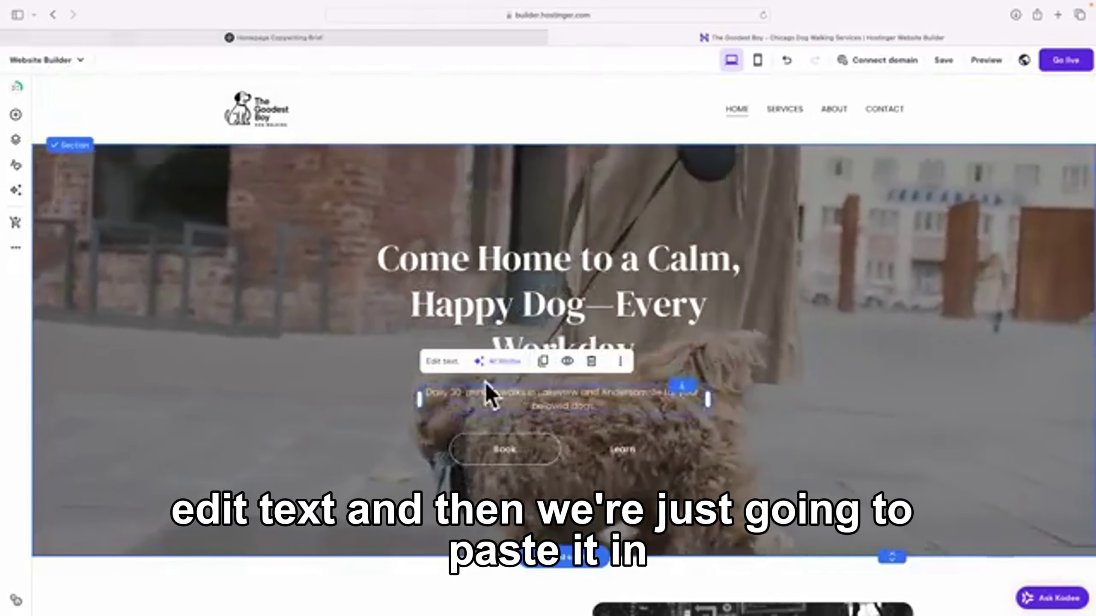
click(447, 365)
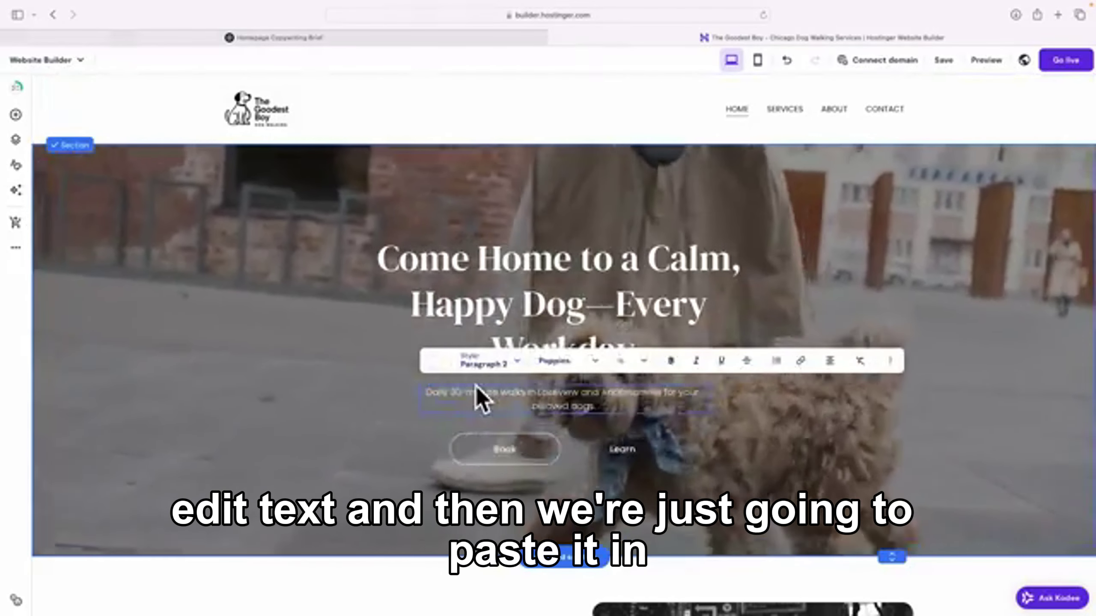
key(super+a)
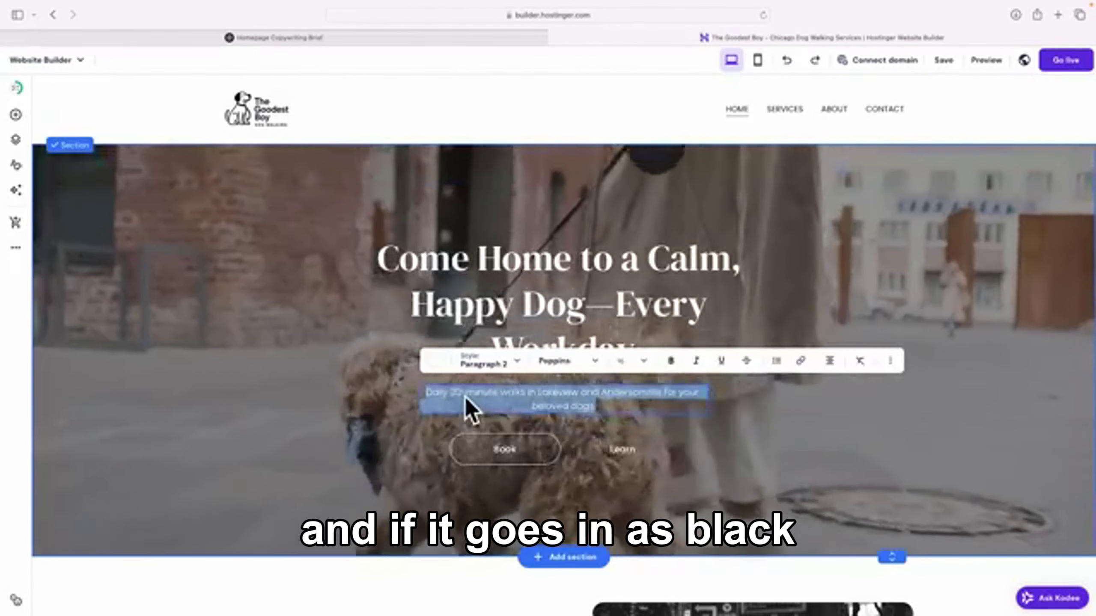